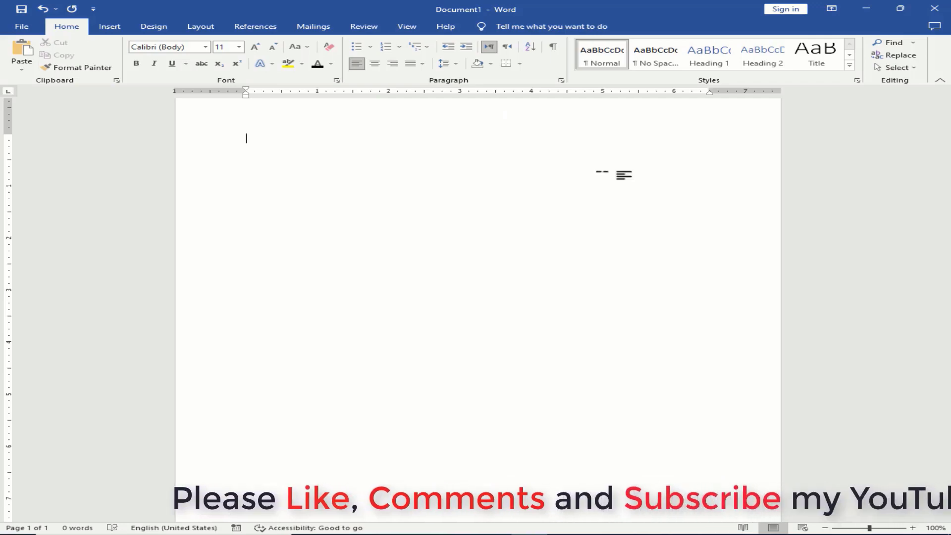
Open the Insert Picture dialog from Insert > Pictures > This Device, showing the Downloads folder.
key(ctrl+v)
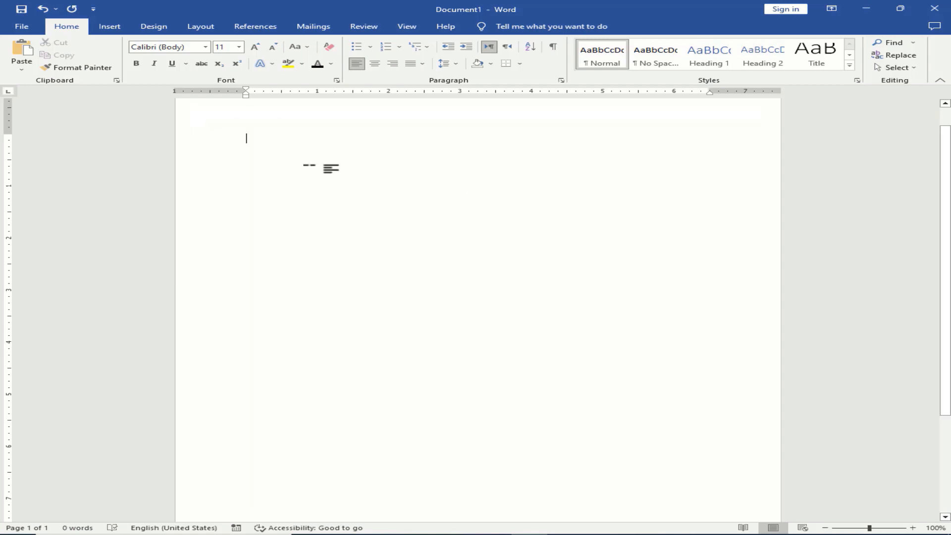
click(110, 27)
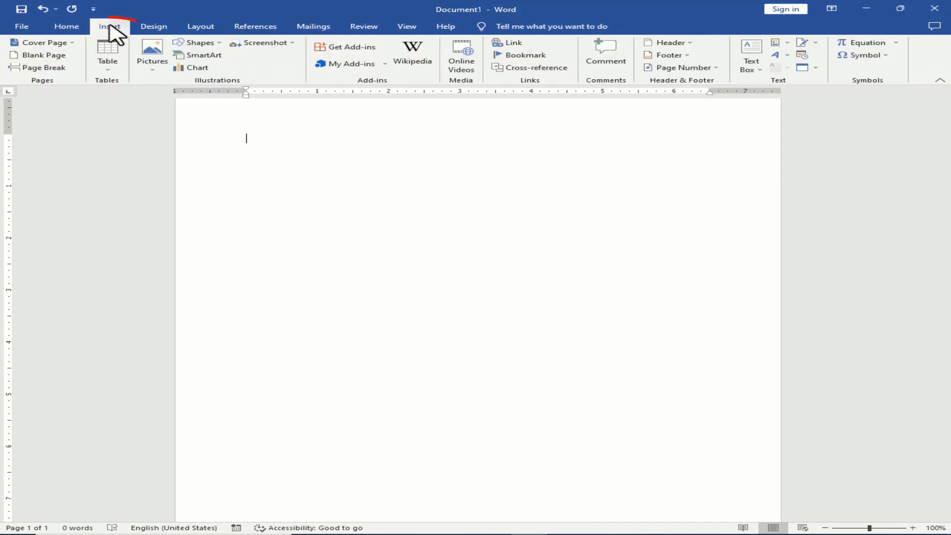
click(155, 68)
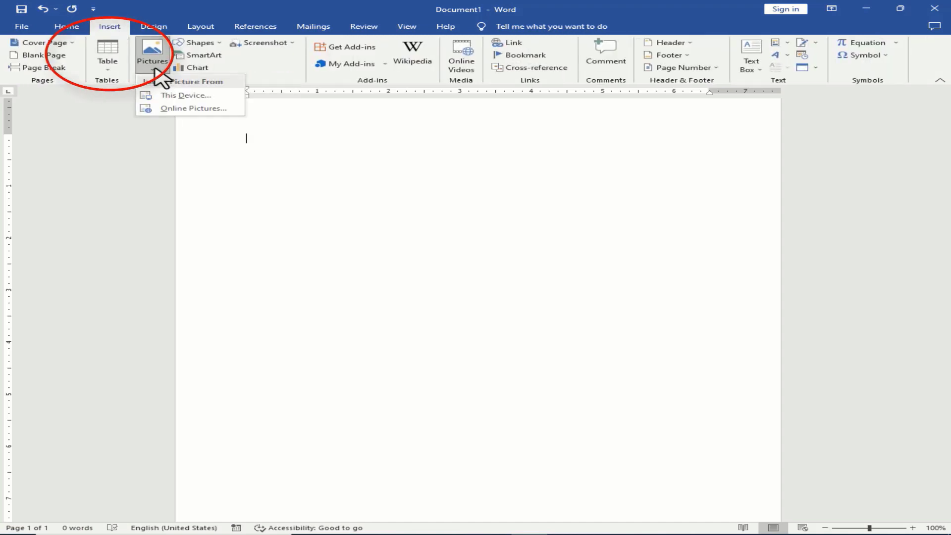
click(175, 92)
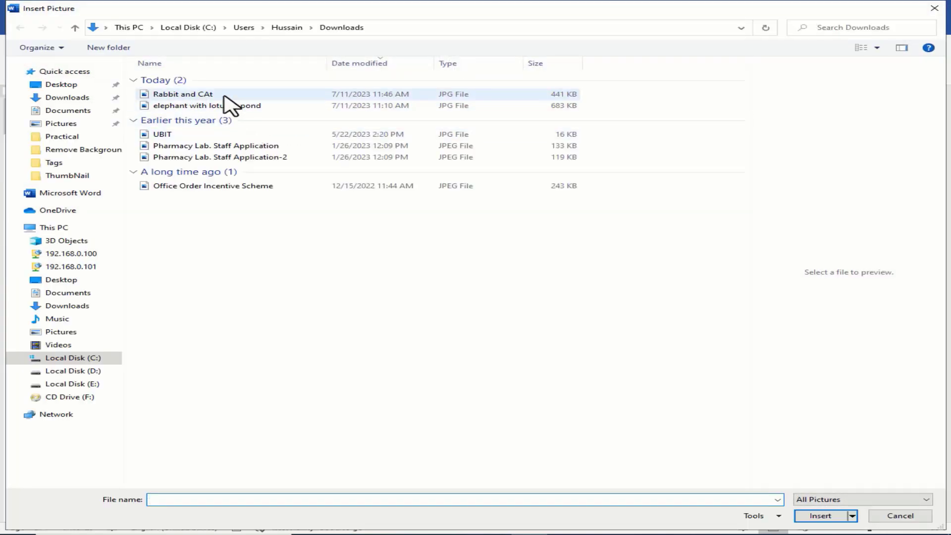
Insert the 'Rabbit and CAt' picture and shrink it to about 5.36 by 3.57 inches.
double_click(225, 99)
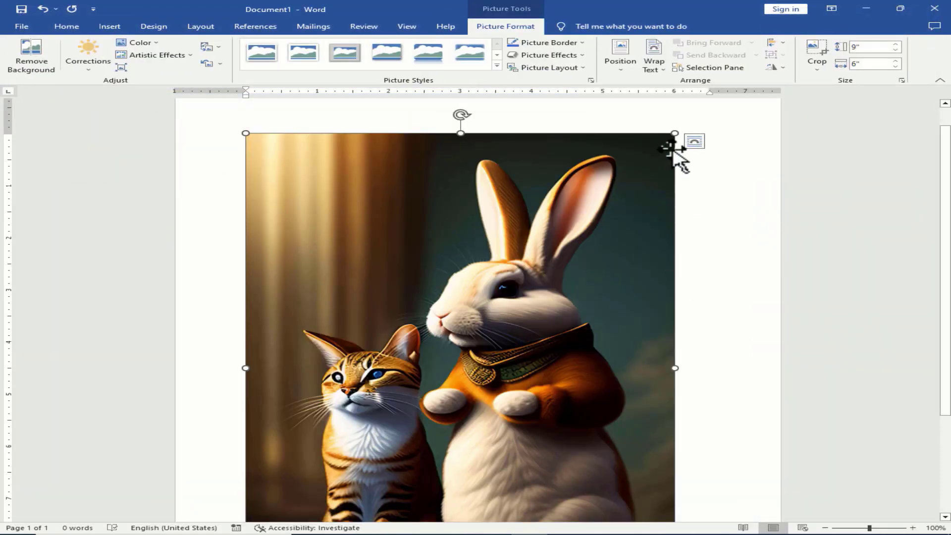
drag(674, 132, 501, 380)
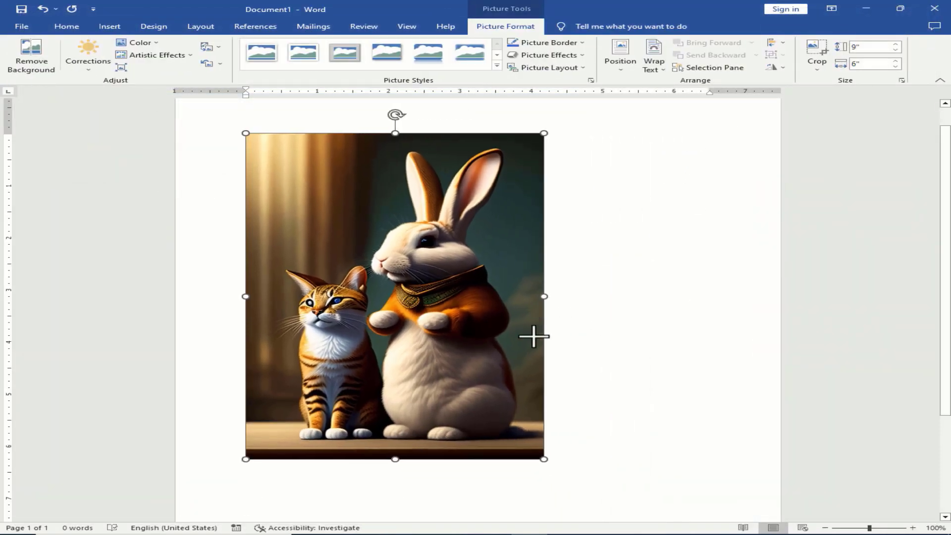
click(573, 310)
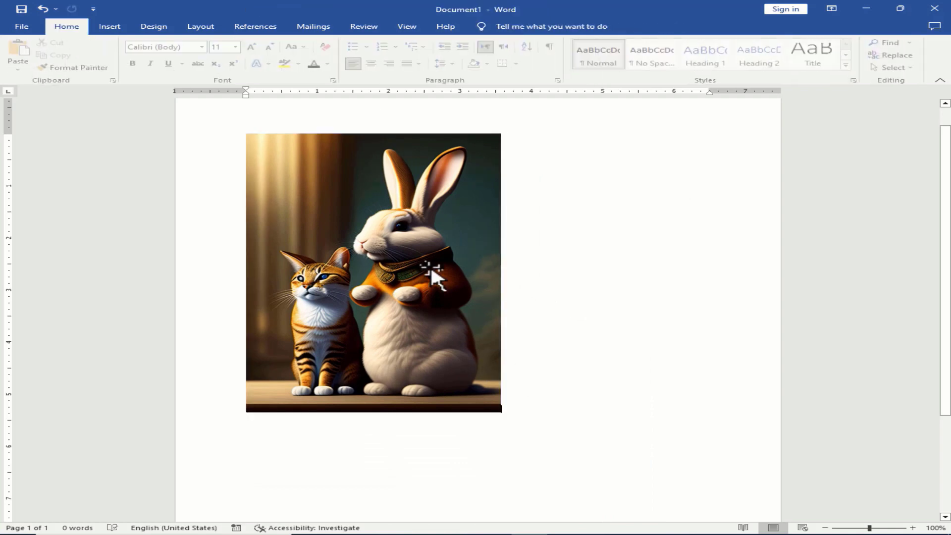
click(474, 236)
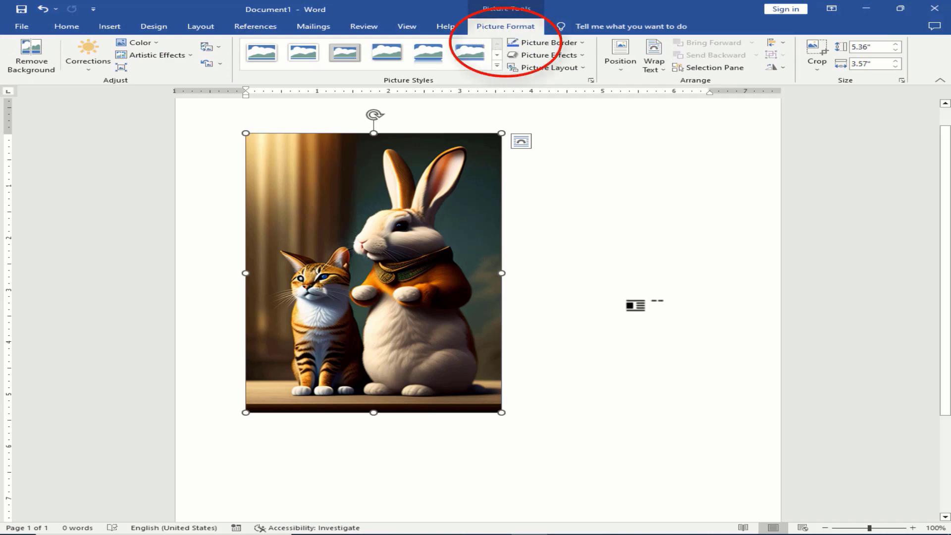
click(636, 303)
click(461, 297)
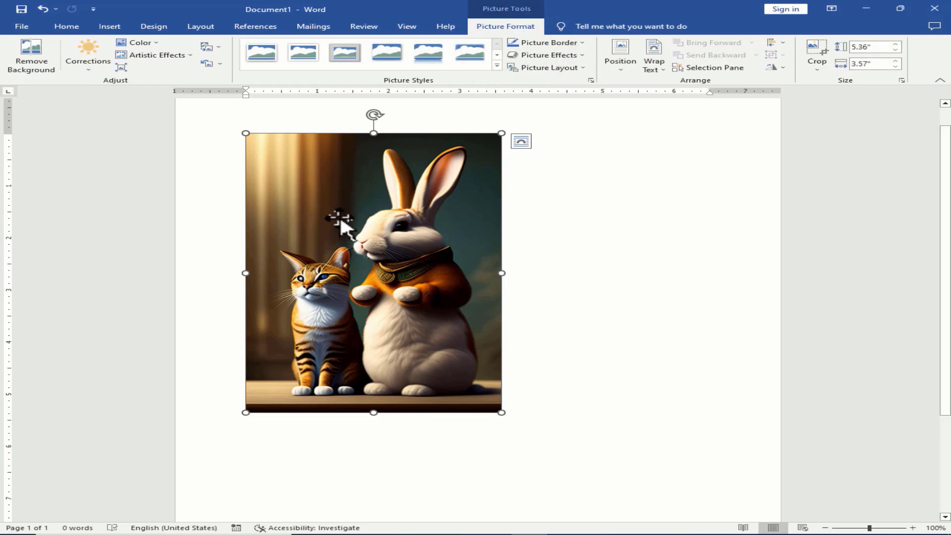
Start Remove Background and stretch the keep marquee from the rabbit's ears down to the animals' feet.
click(35, 64)
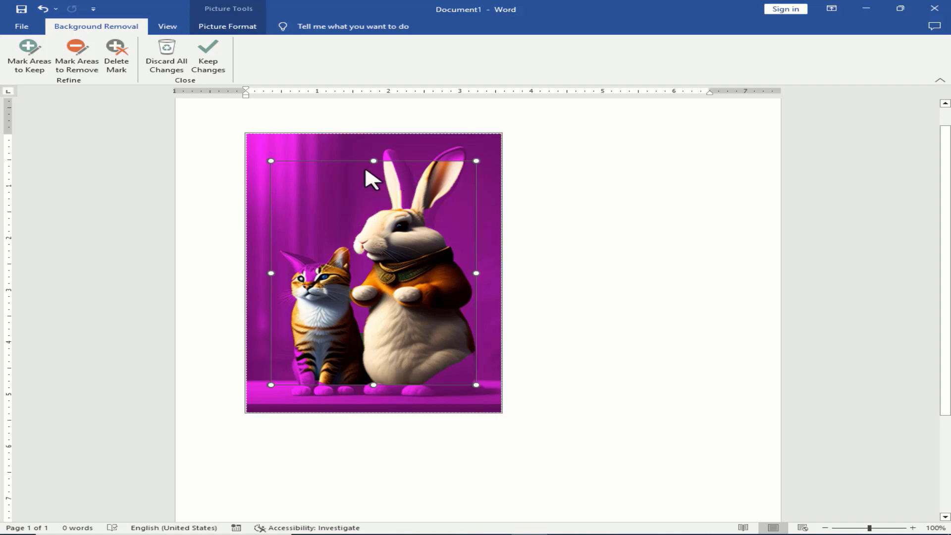
drag(374, 161, 381, 143)
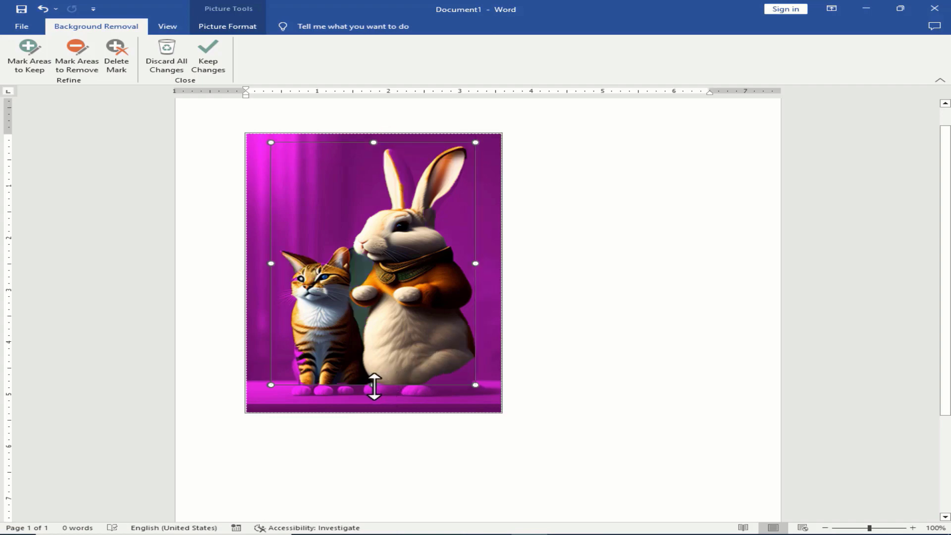
drag(373, 385, 375, 400)
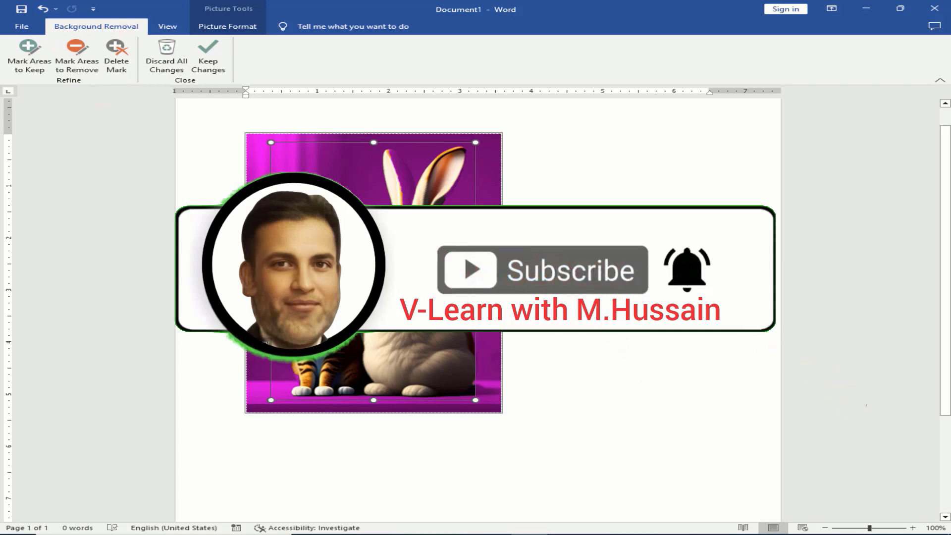
click(84, 68)
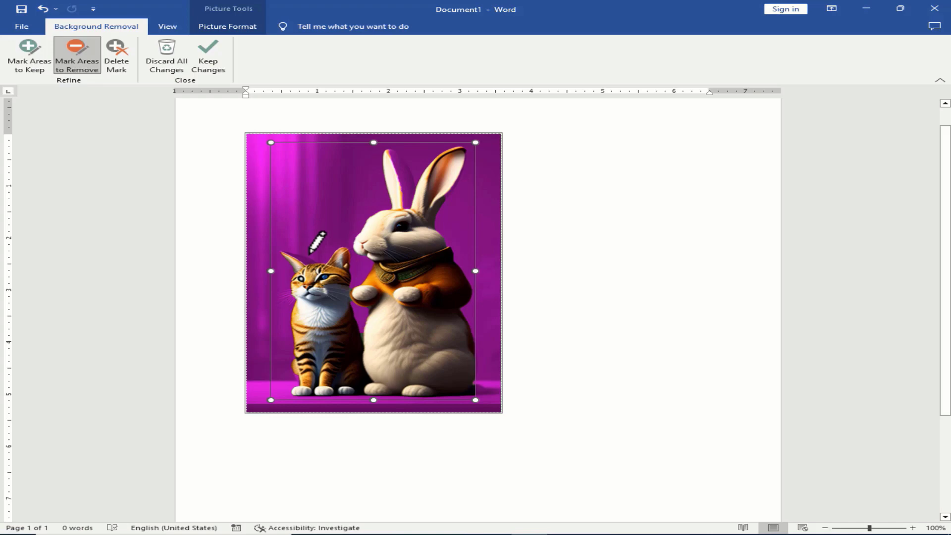
Mark the cat for removal, widen the keep area to the rabbit's right side, and keep changes.
drag(309, 255, 338, 391)
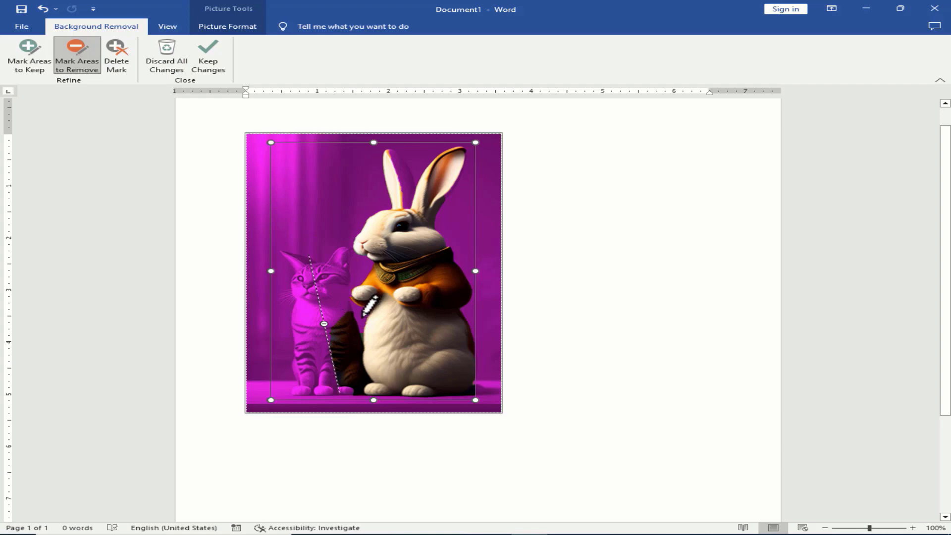
drag(363, 315, 325, 395)
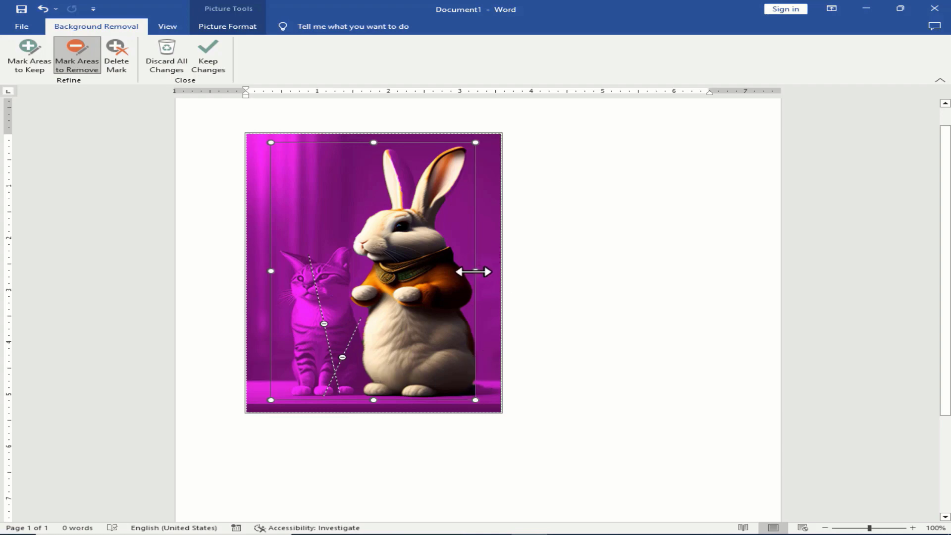
drag(474, 271, 481, 271)
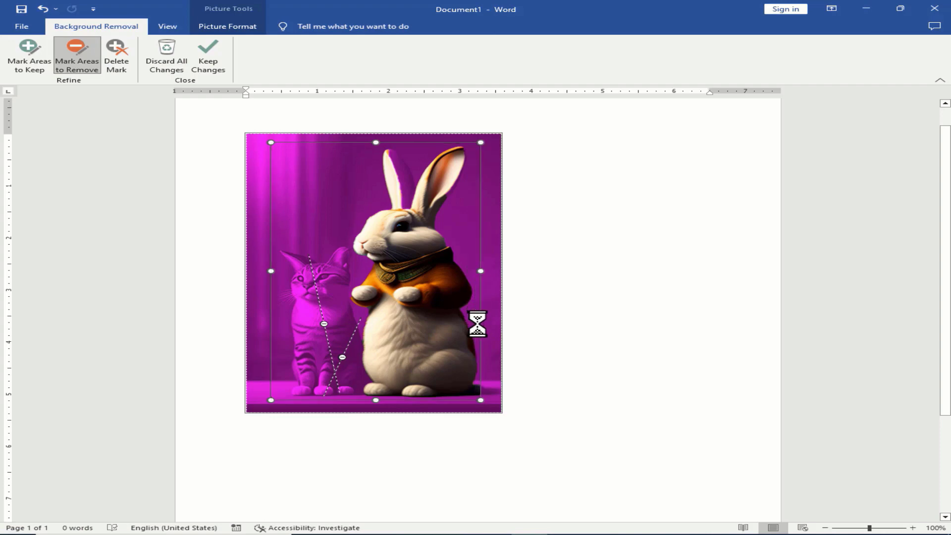
click(208, 70)
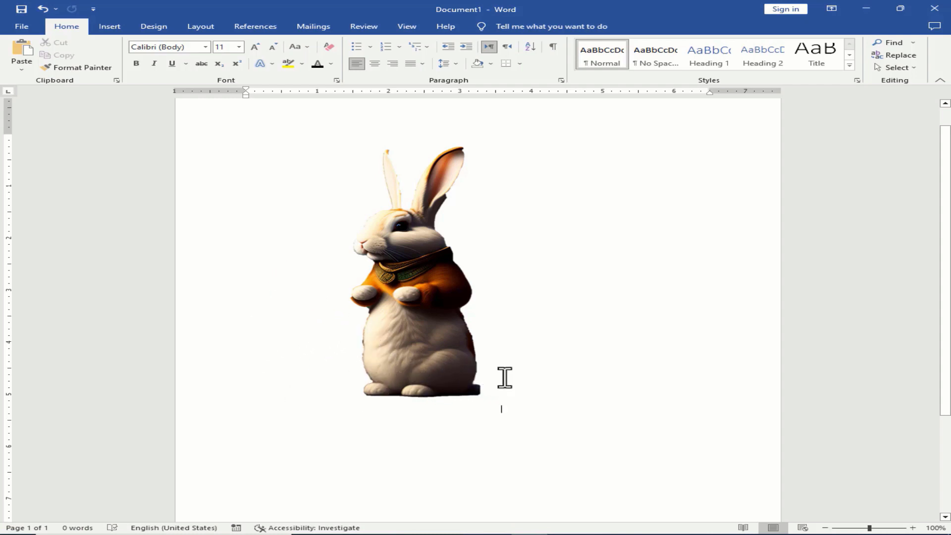
Shrink the cut-out rabbit picture further, then switch over to the Chrome window.
click(421, 369)
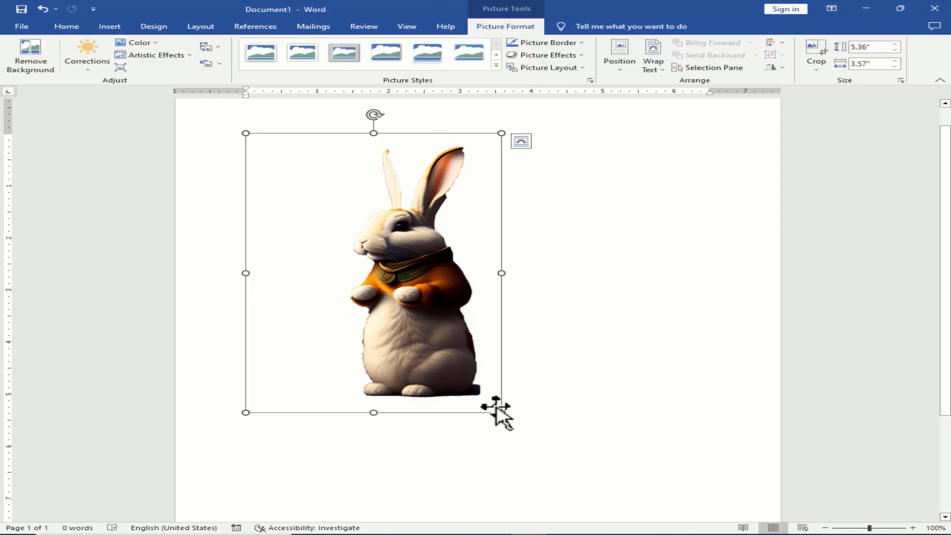
drag(496, 409, 416, 273)
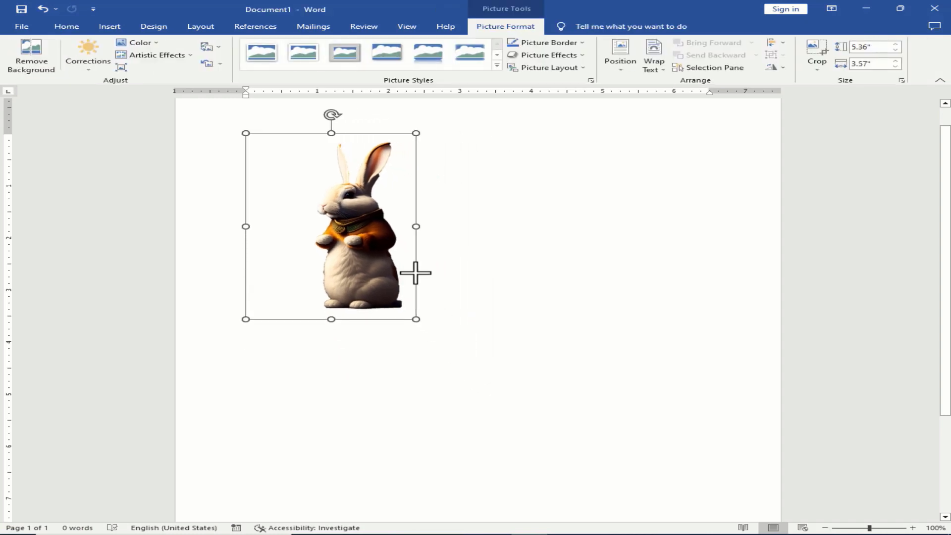
click(564, 312)
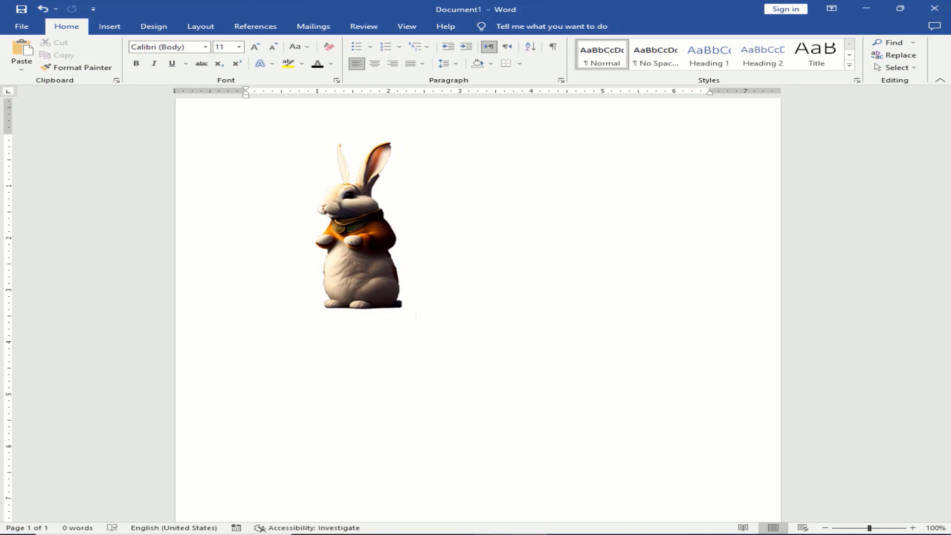
click(490, 483)
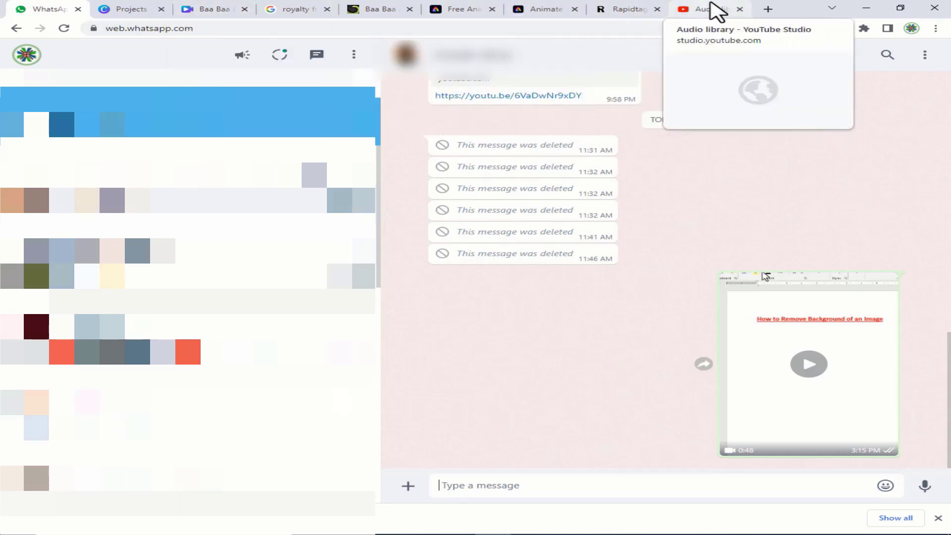
In a new tab, search Google for 'chatgpt' and reach the ChatGPT chat page via Introducing ChatGPT.
click(767, 9)
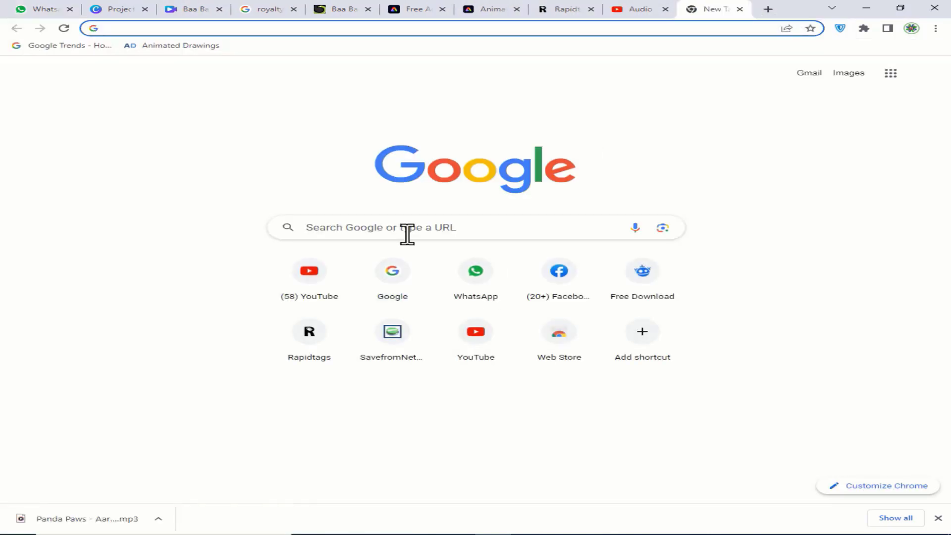
click(425, 228)
text(chatgpt)
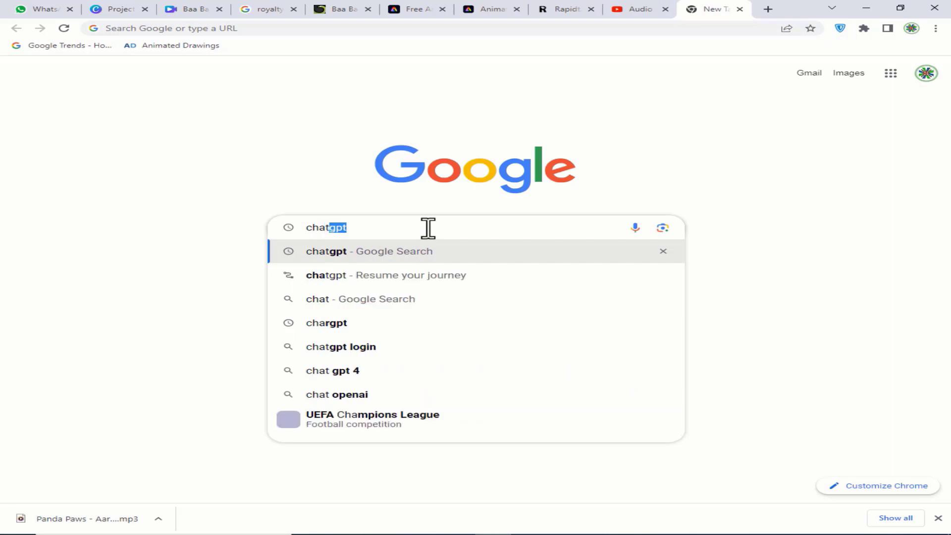
key(Return)
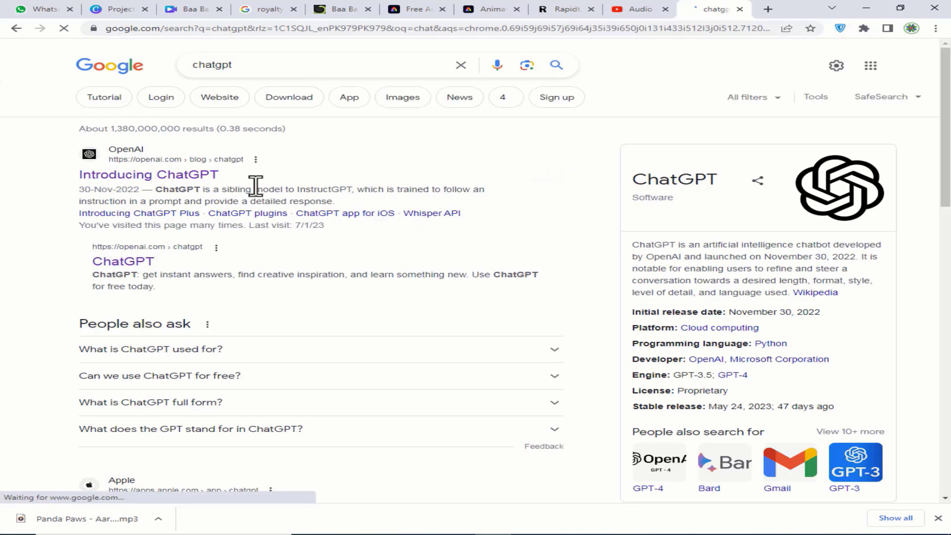
click(213, 179)
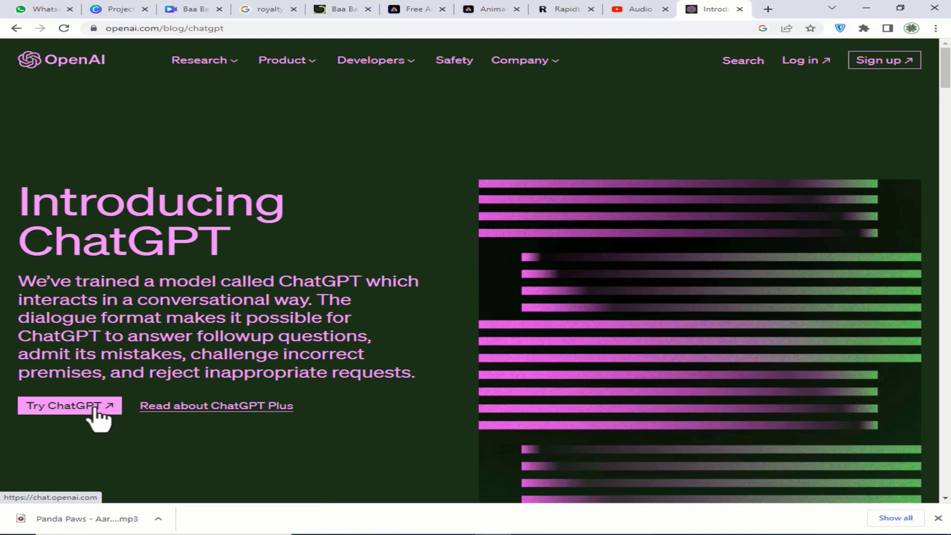
click(90, 406)
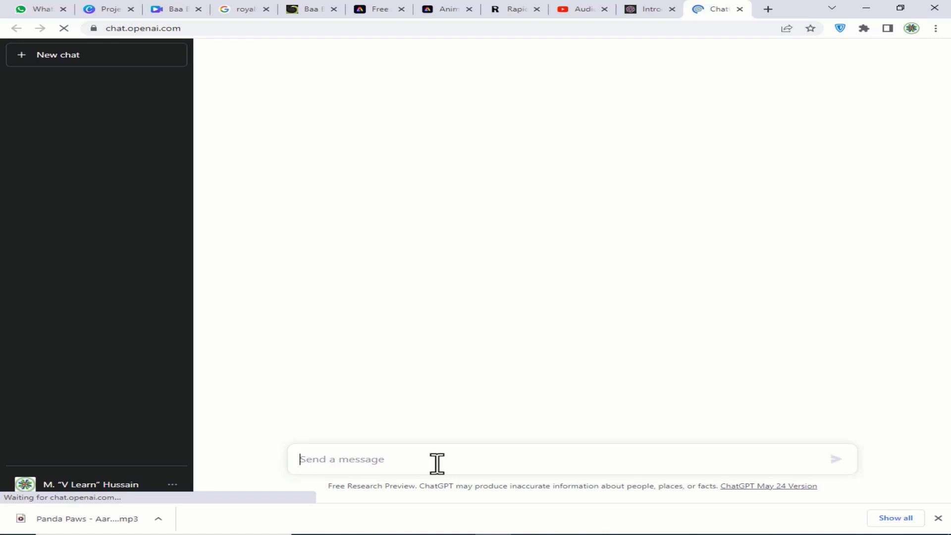
Finish typing the rabbit-and-cat story prompt and send it to ChatGPT.
text(gen)
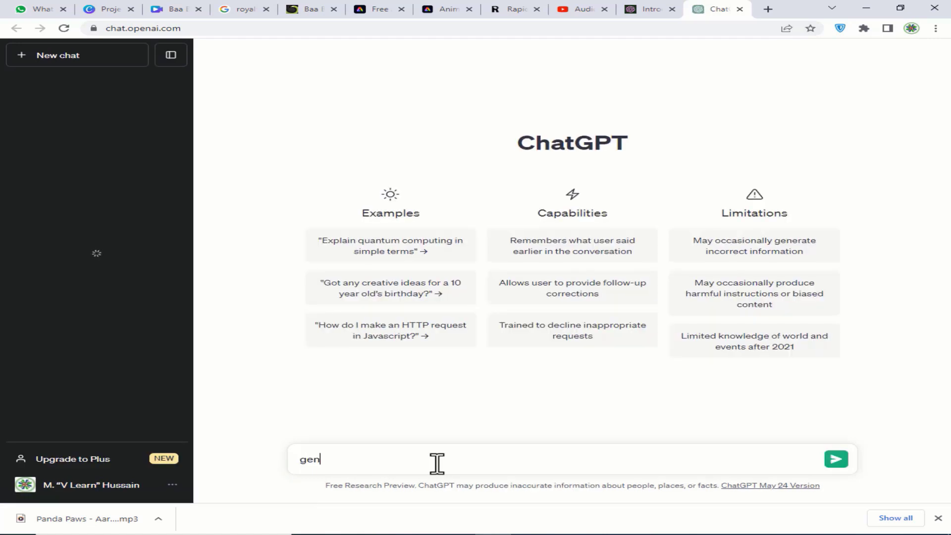
text(erate a sot)
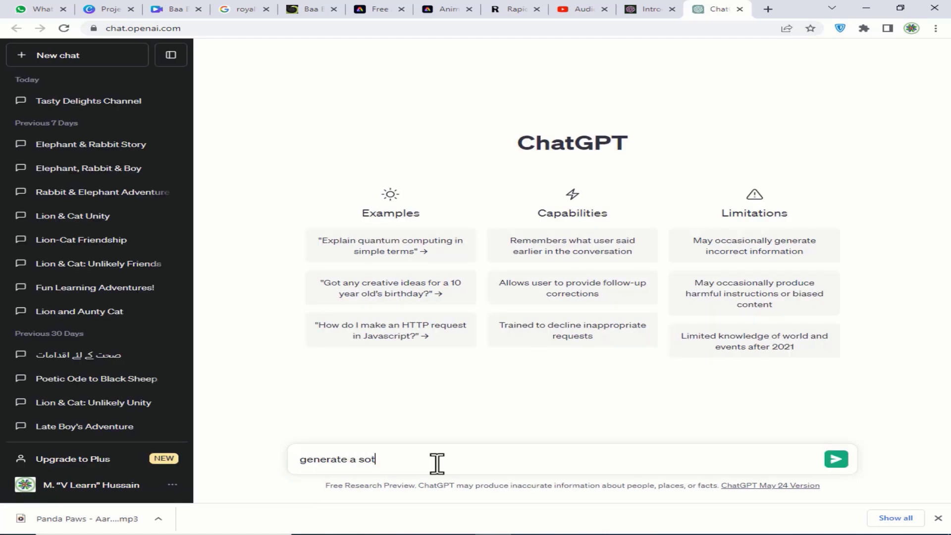
key(BackSpace)
key(BackSpace)
text(tory of a rabbiit and a cat)
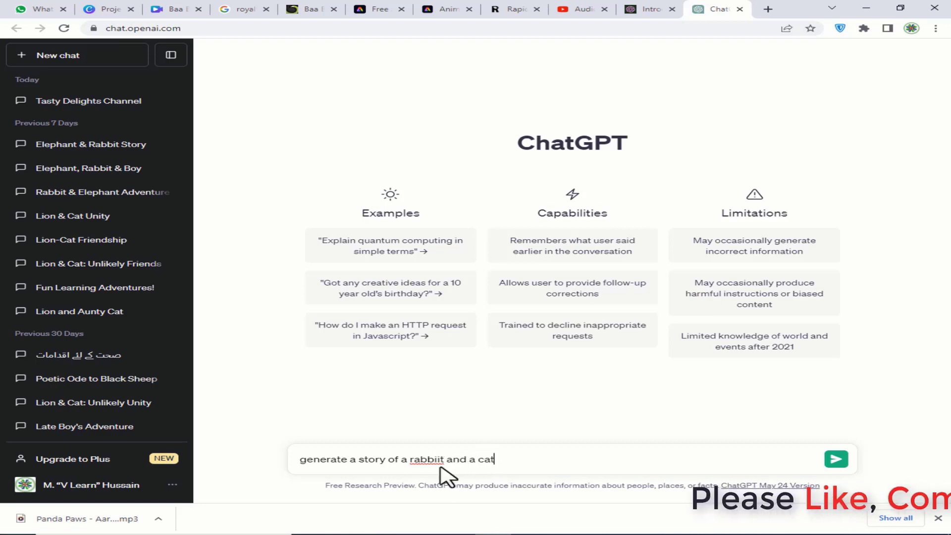
click(552, 457)
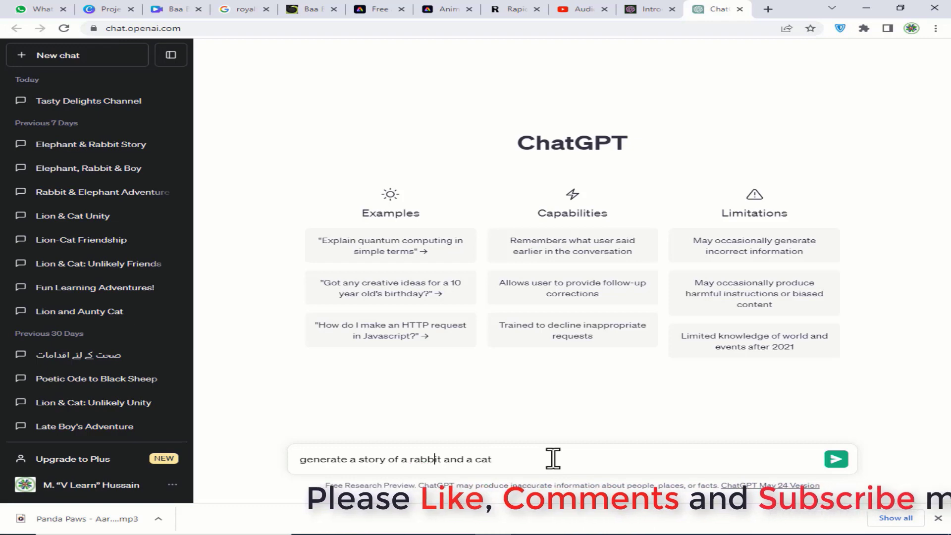
click(836, 460)
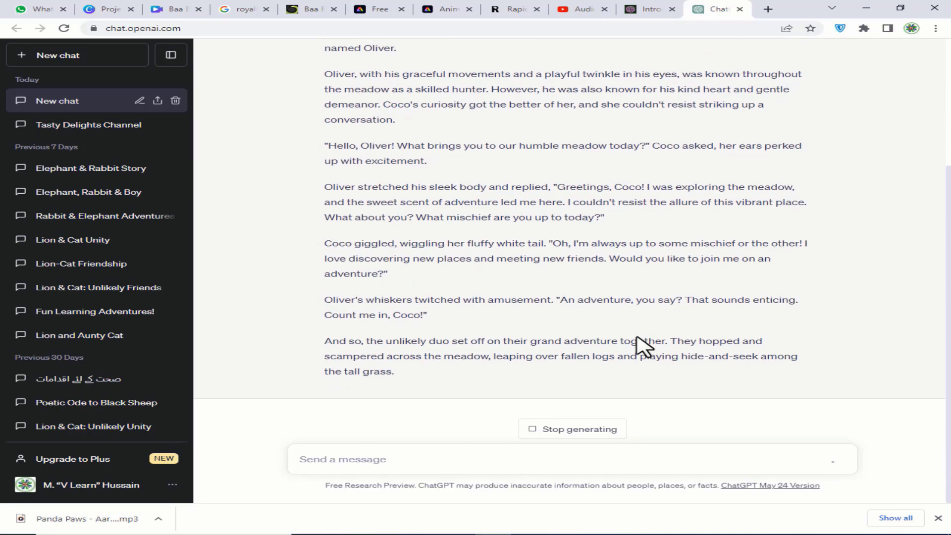
Stop generation and copy the story text through 'What mischief are you up to today?'.
click(616, 431)
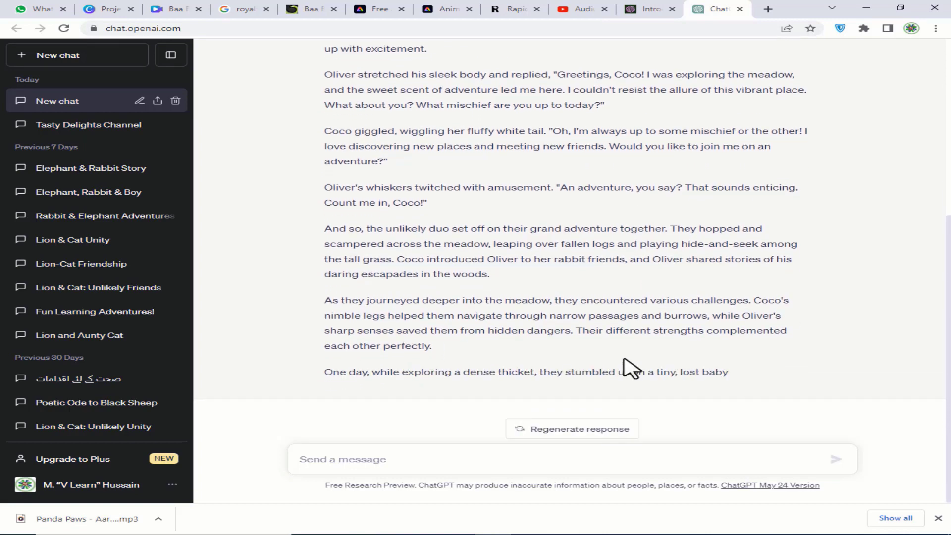
scroll(630, 367, up, 5)
drag(327, 105, 845, 463)
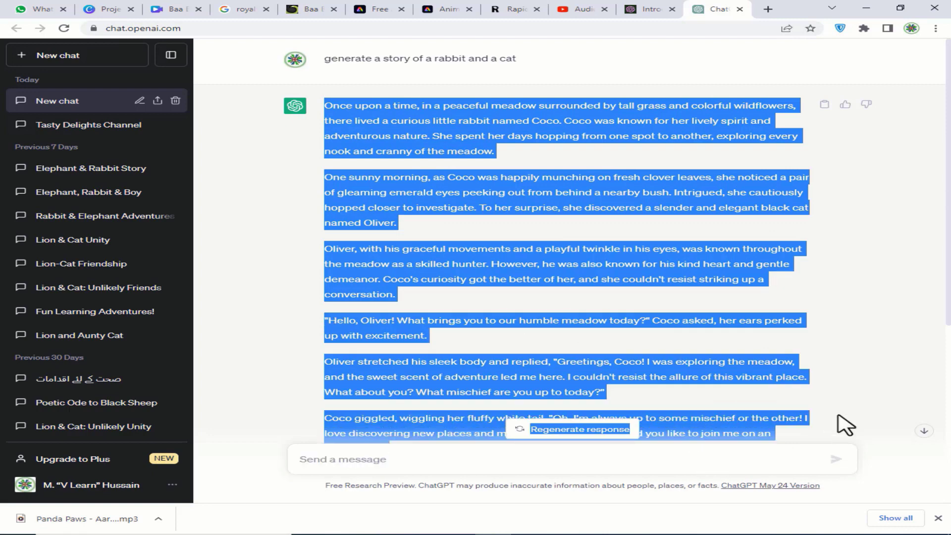
drag(845, 463, 795, 406)
key(ctrl+c)
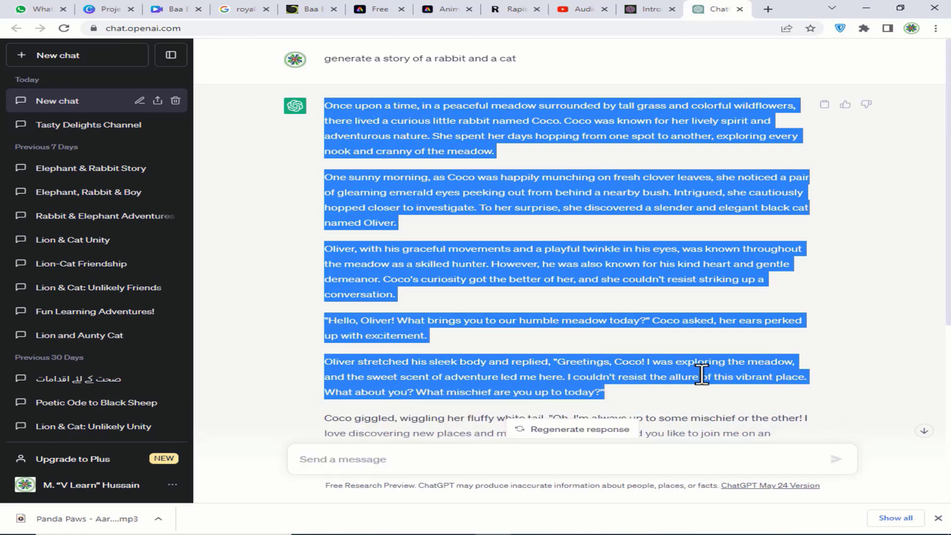
right_click(701, 375)
click(700, 386)
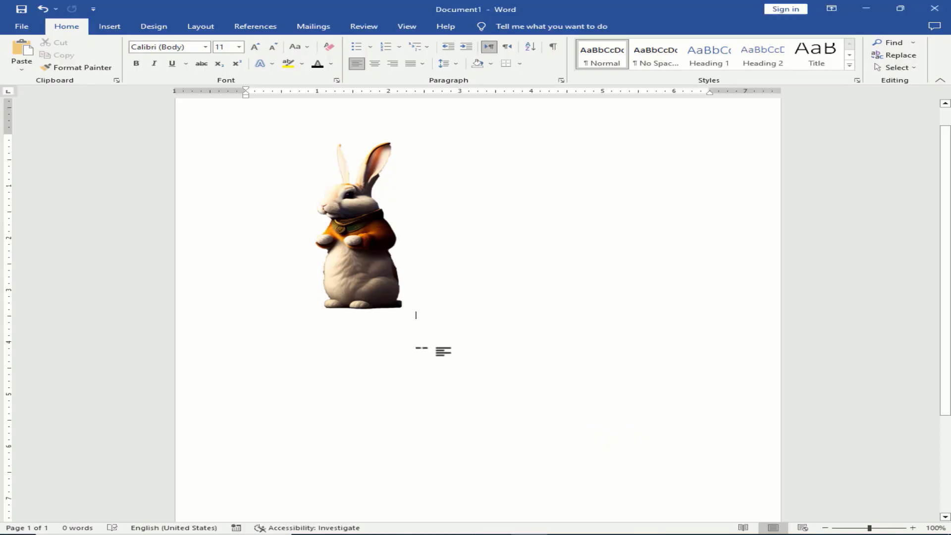
Undo the last change to the rabbit picture and paste the copied story into the document.
click(415, 312)
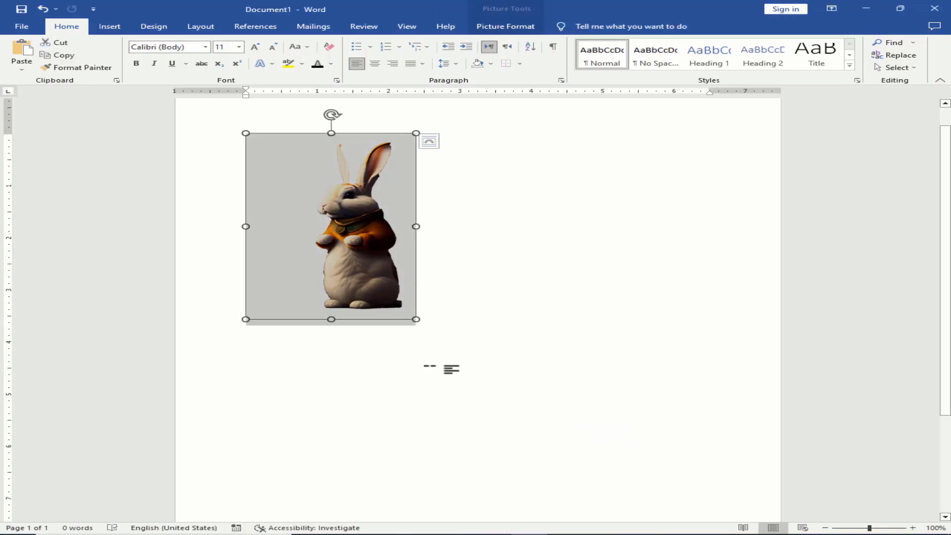
key(ctrl+z)
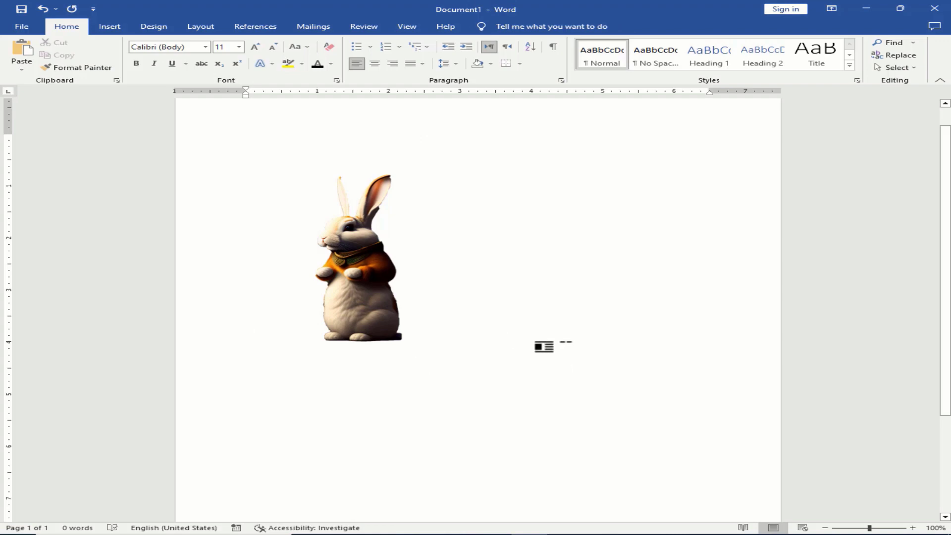
key(ctrl+v)
Drag the rabbit picture into the story's second paragraph, nudging it slightly left.
scroll(554, 349, up, 3)
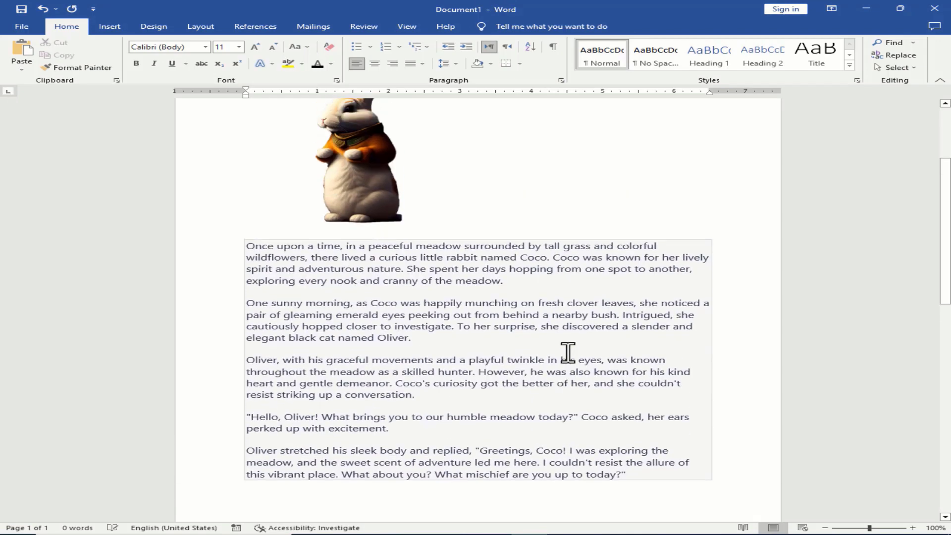
click(501, 331)
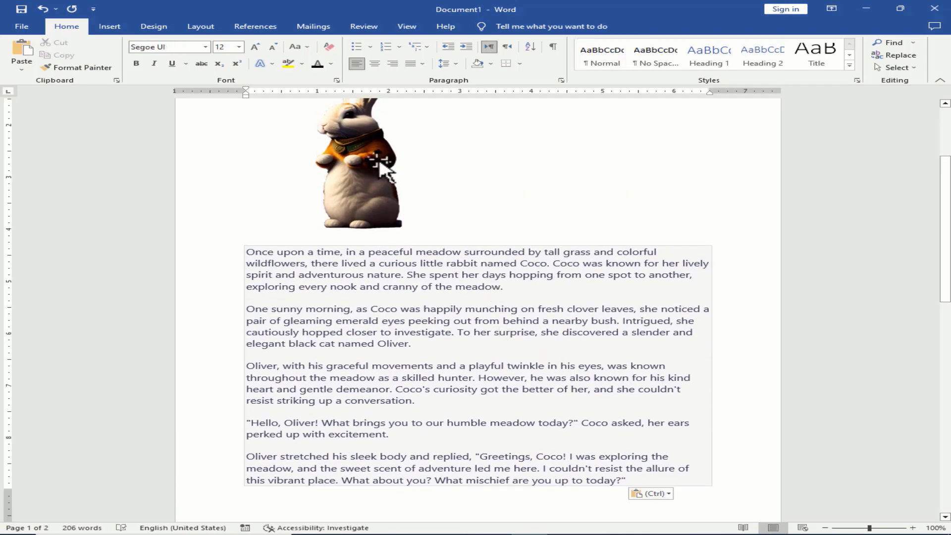
drag(382, 161, 493, 322)
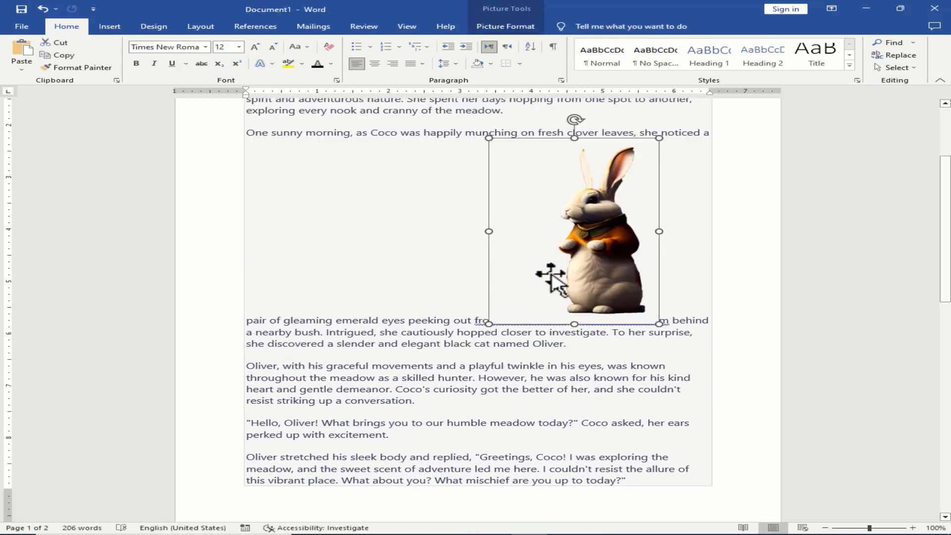
drag(548, 276, 478, 325)
scroll(480, 326, up, 1)
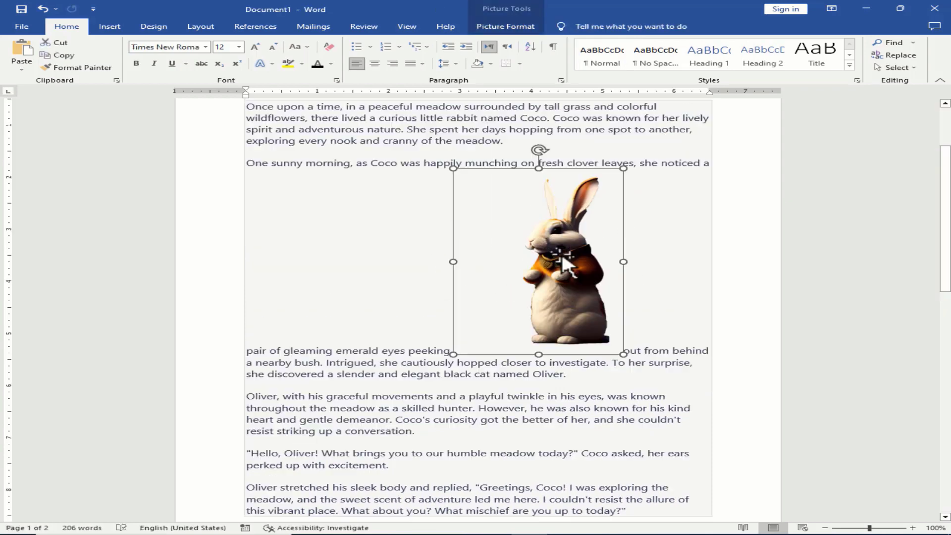
scroll(520, 262, up, 3)
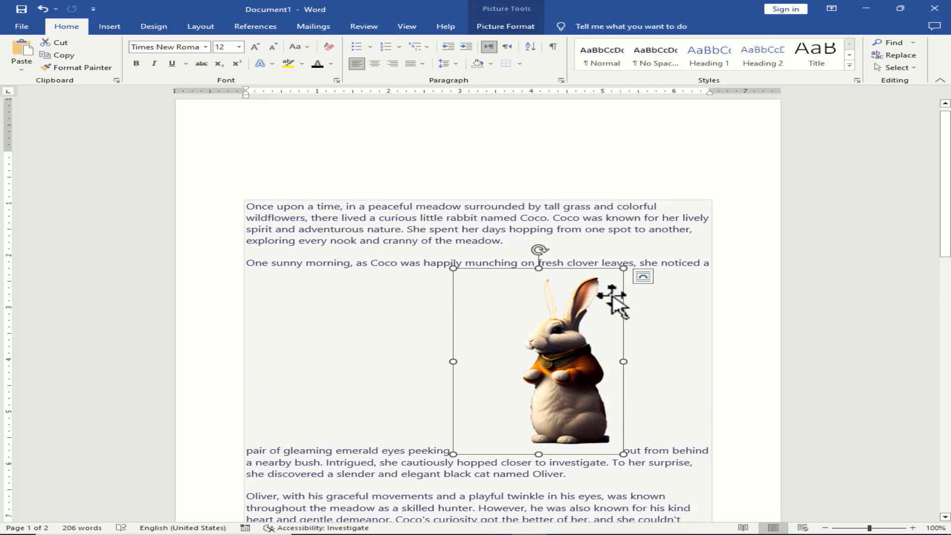
Set the rabbit picture's text wrapping to Tight and drag it up and left among the opening paragraphs.
click(642, 276)
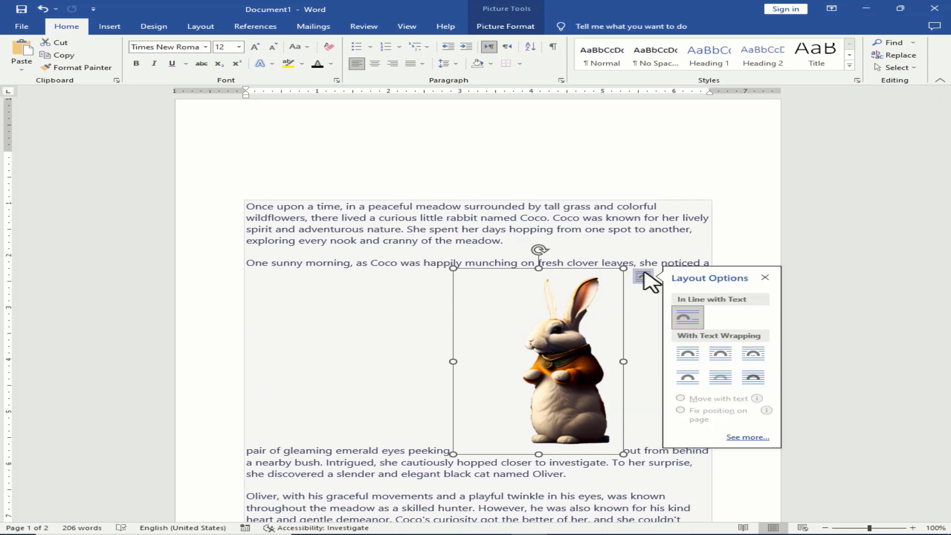
click(748, 437)
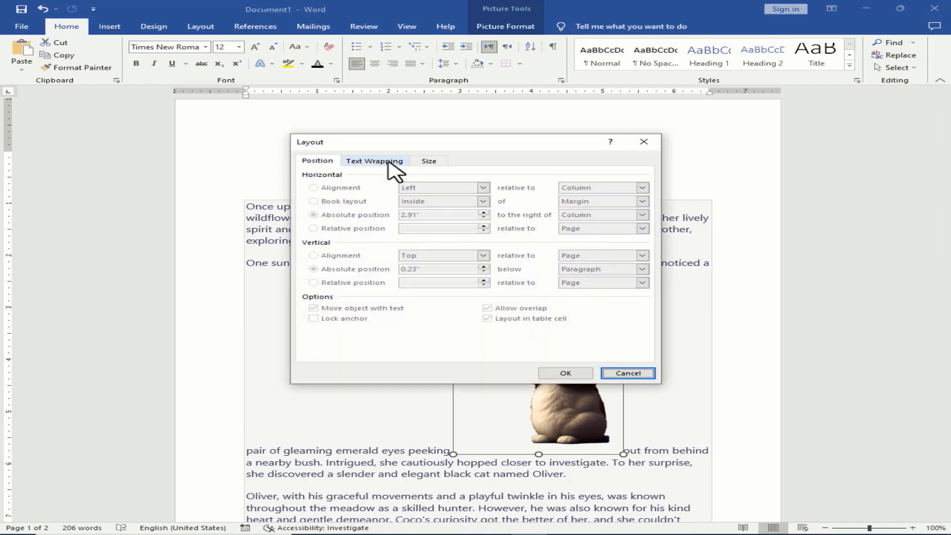
click(389, 162)
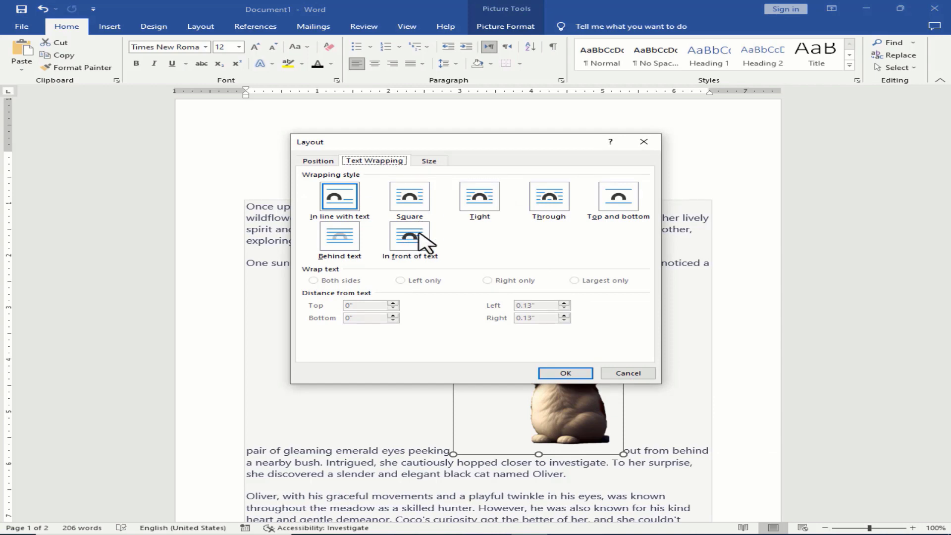
click(492, 208)
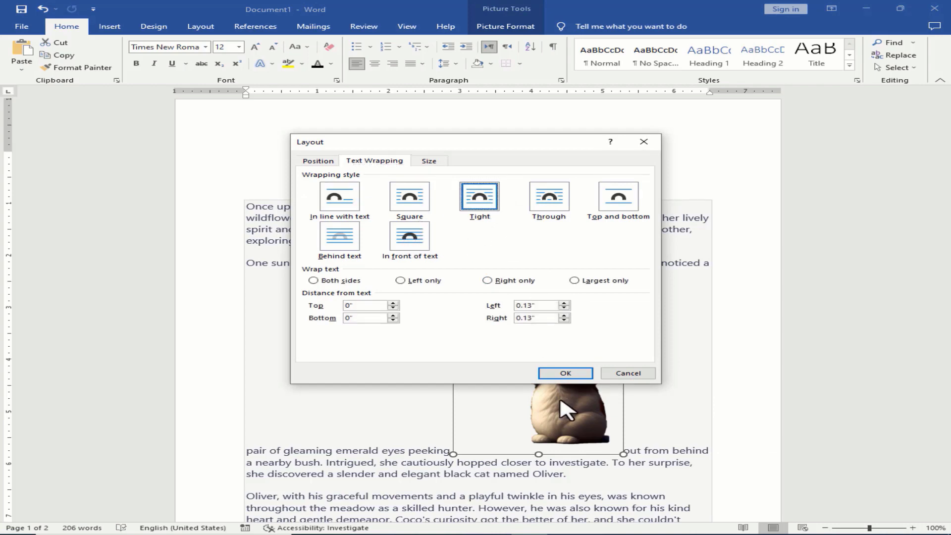
click(565, 373)
drag(541, 400, 431, 343)
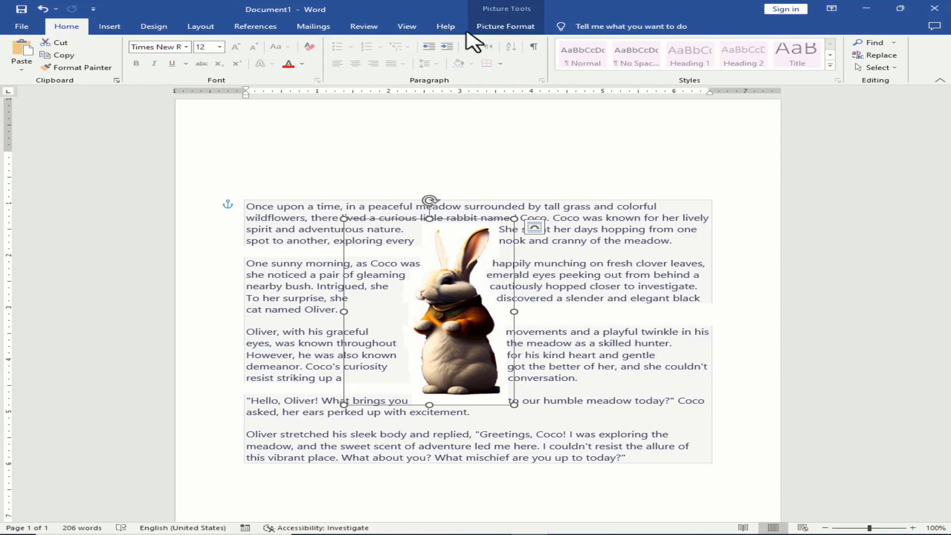
Edit the wrap points to hug the rabbit's ears and right side, then drag the picture lower.
click(495, 27)
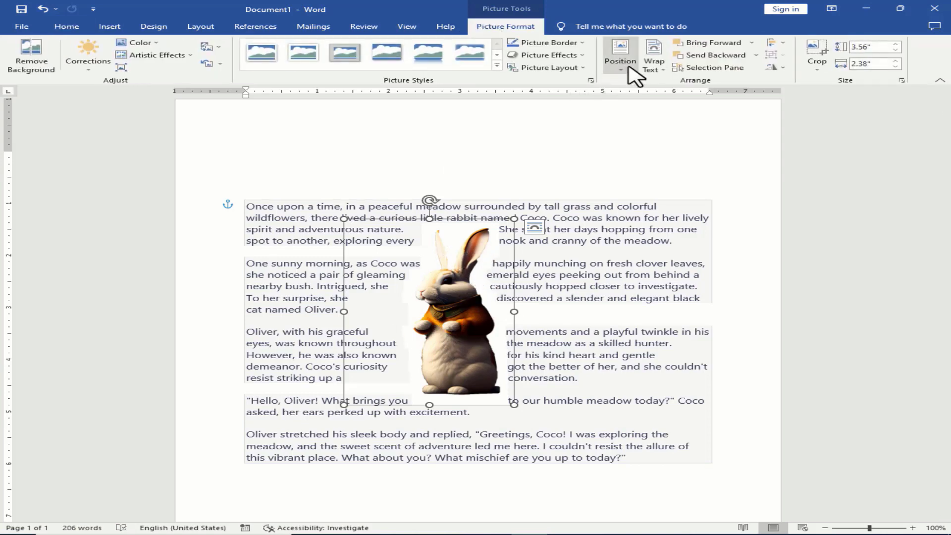
click(662, 74)
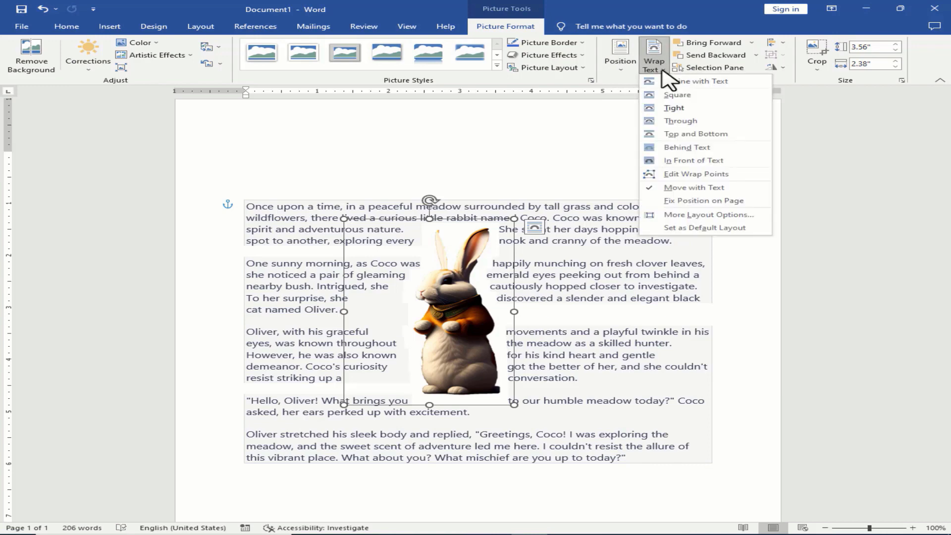
click(689, 175)
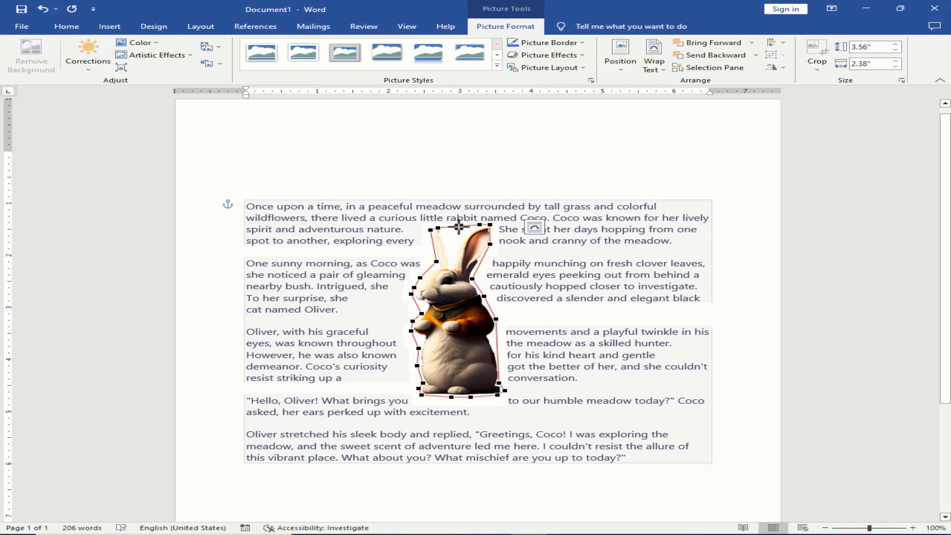
drag(455, 252, 456, 250)
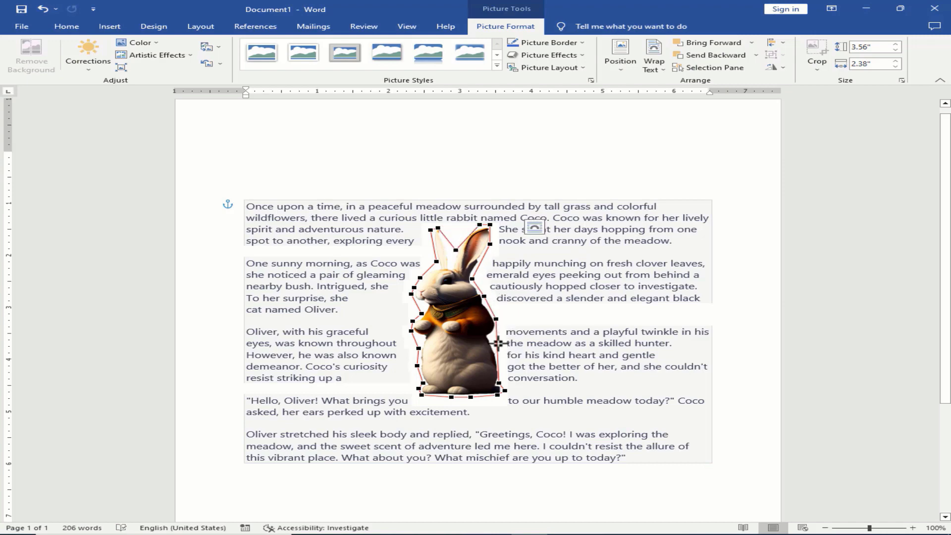
drag(499, 341, 493, 342)
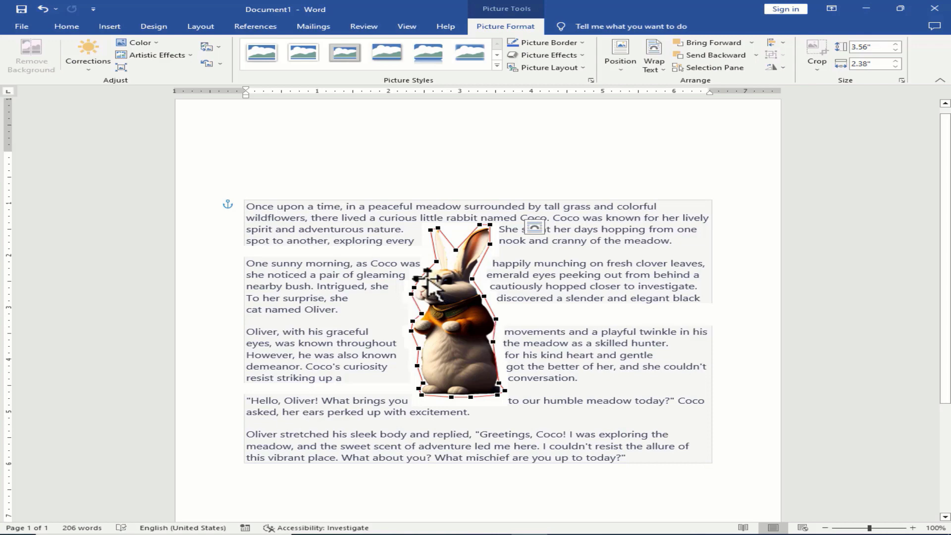
click(541, 306)
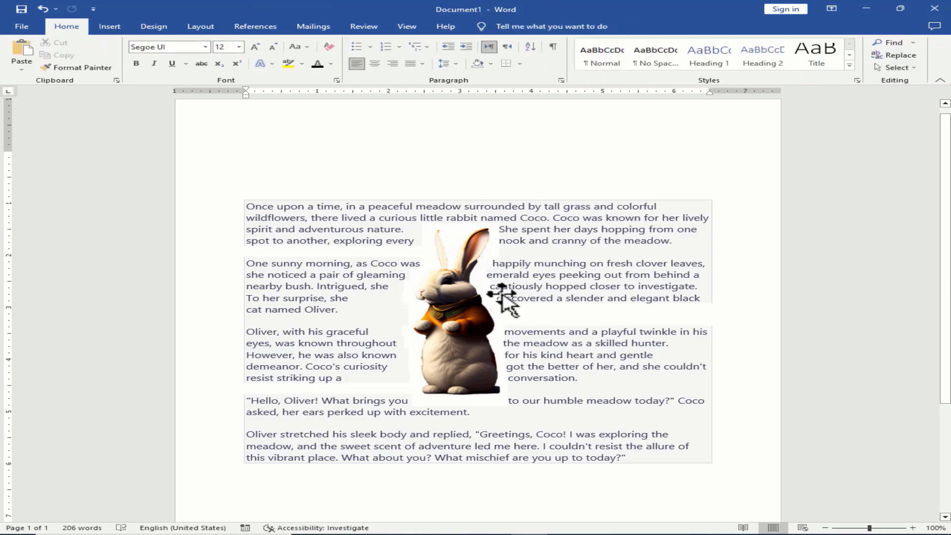
drag(471, 278, 488, 386)
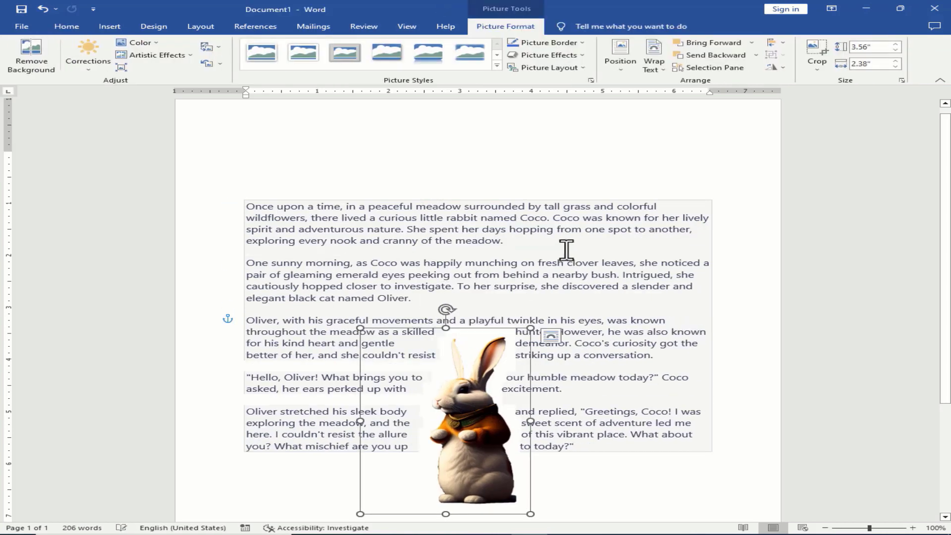
Delete the four paragraph breaks to merge the story into one paragraph, then nudge the rabbit picture within it.
click(629, 253)
key(Delete)
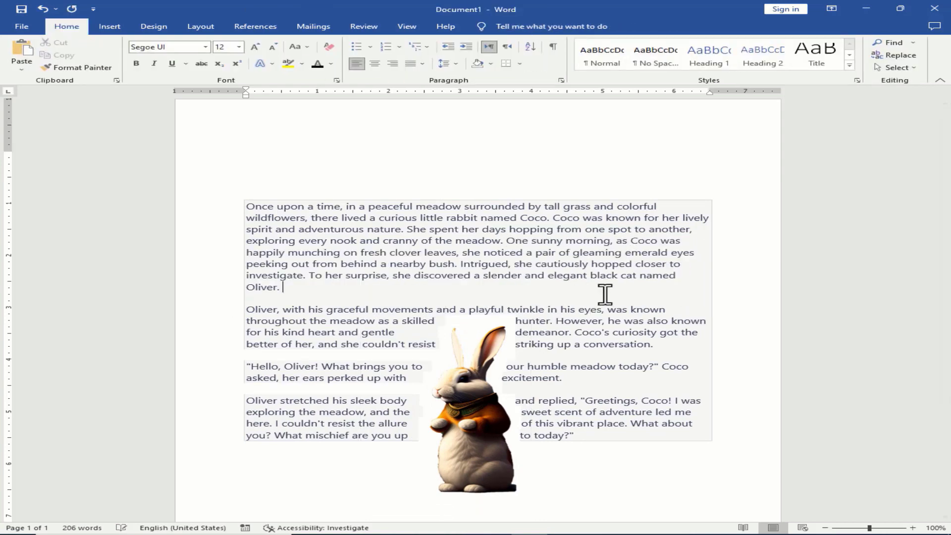
key(Delete)
click(588, 347)
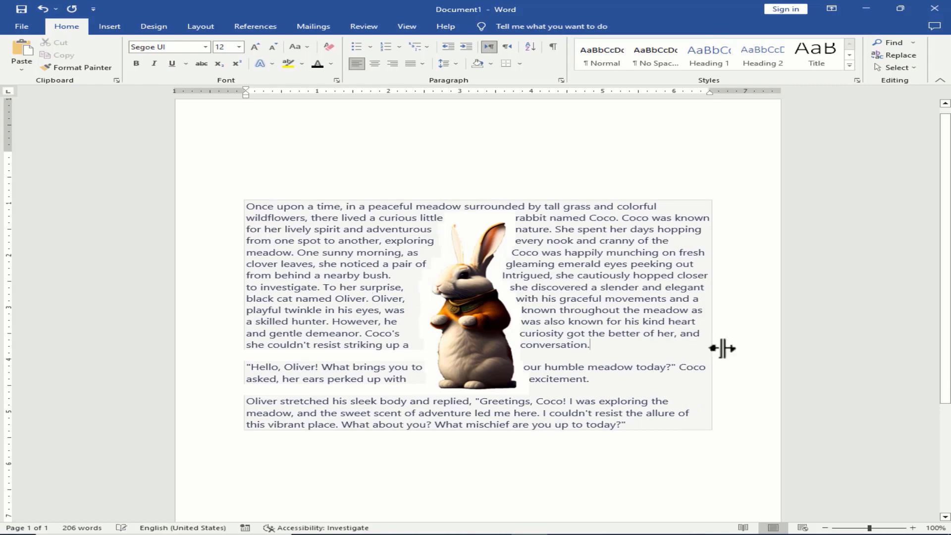
key(Delete)
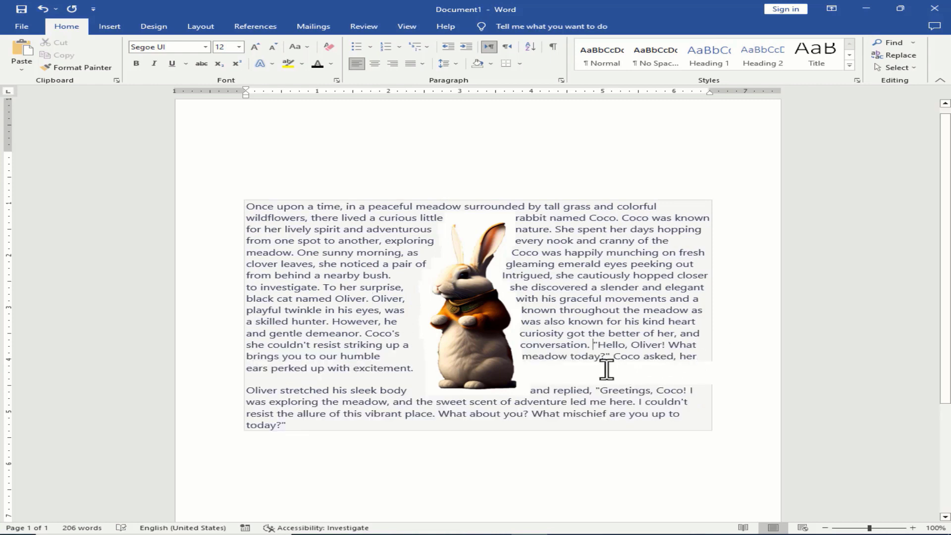
key(Delete)
key(Delete)
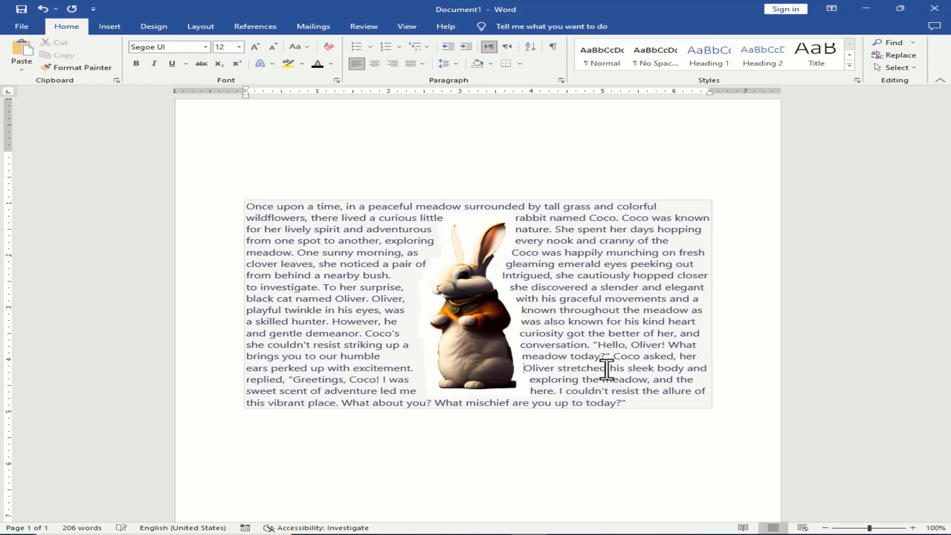
mouse_move(479, 328)
mouse_down()
mouse_move(414, 340)
mouse_move(497, 336)
mouse_up()
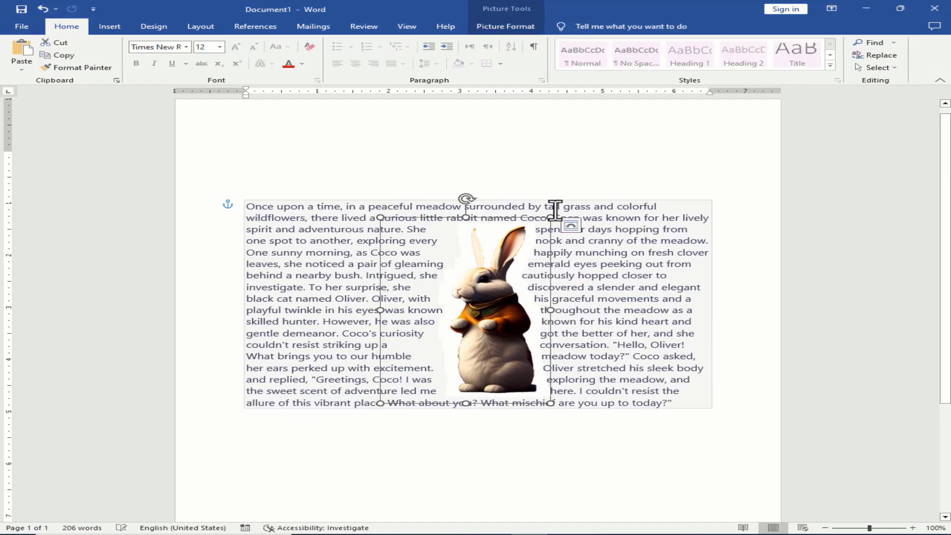
Shrink the rabbit picture from its corner and move it up into the middle of the story.
drag(551, 217, 494, 279)
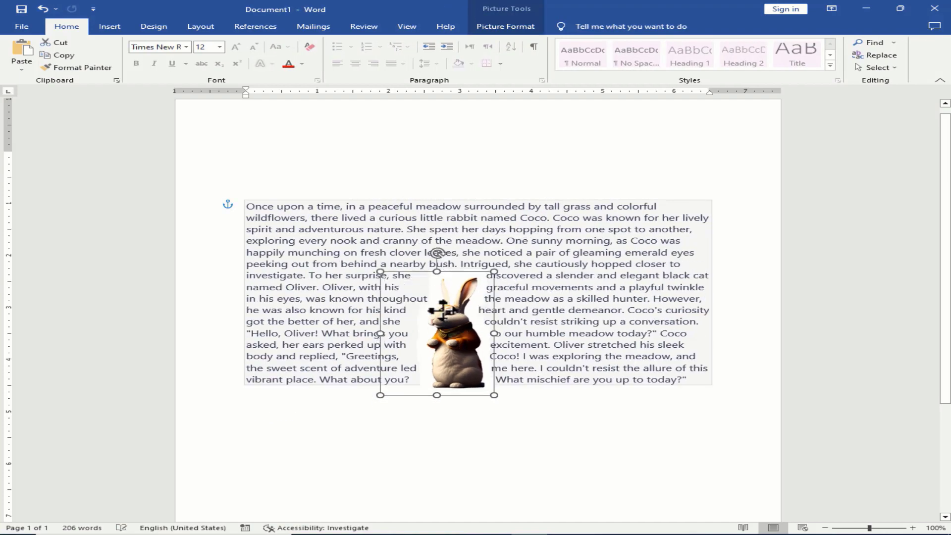
mouse_move(456, 339)
mouse_down()
mouse_move(447, 272)
mouse_move(474, 291)
mouse_up()
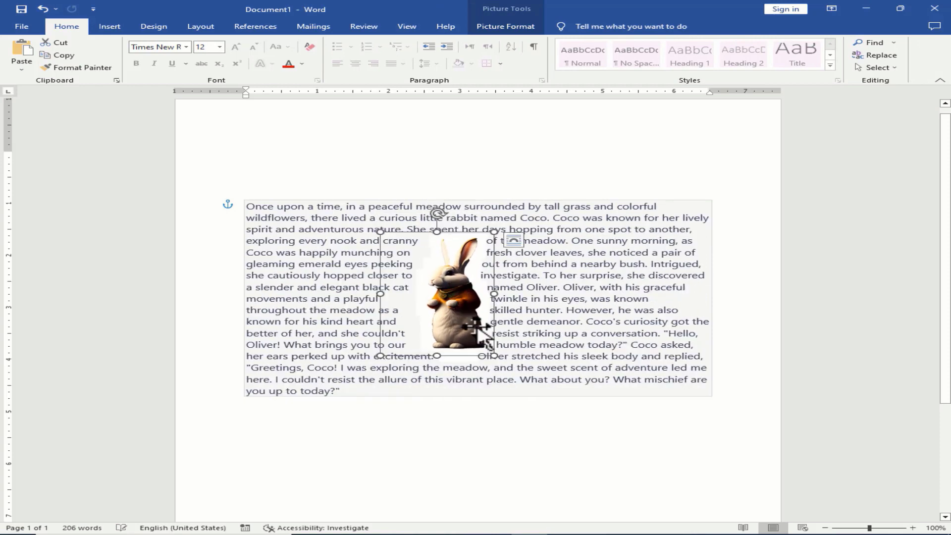
click(526, 424)
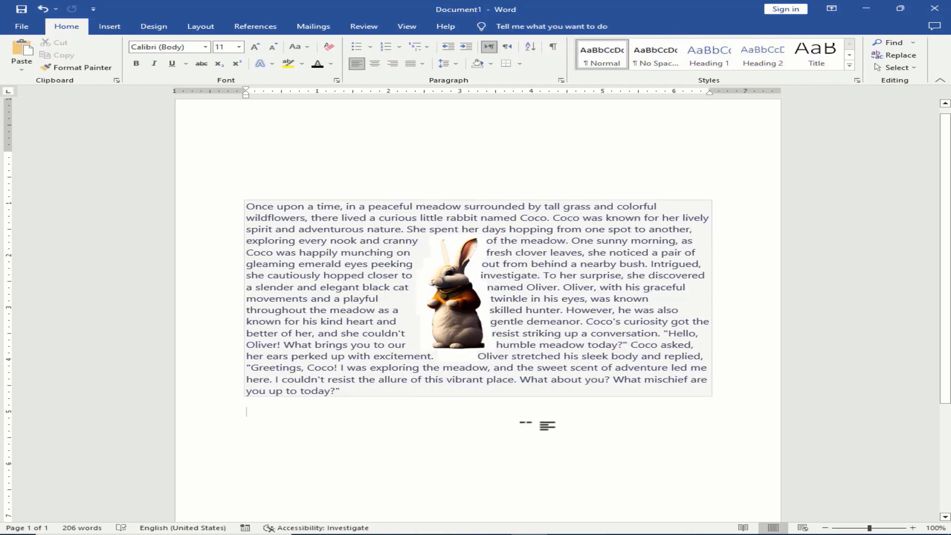